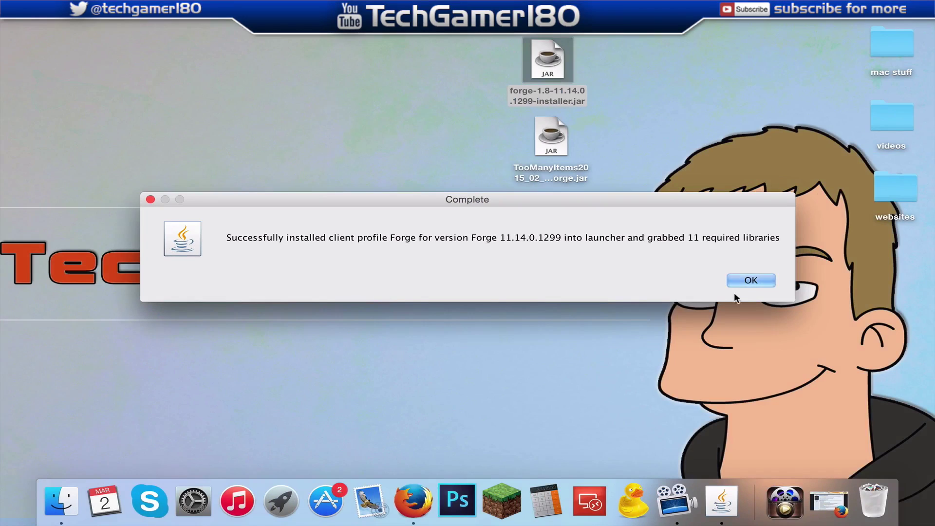
# Dismiss the Forge installer's completion message and launch Minecraft from its launcher with the Forge profile.
pyautogui.click(748, 283)
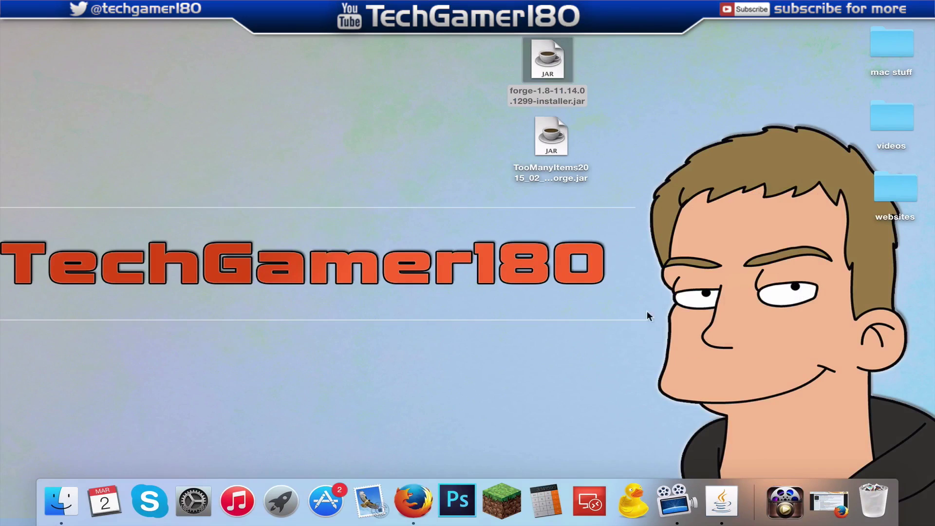
pyautogui.click(550, 176)
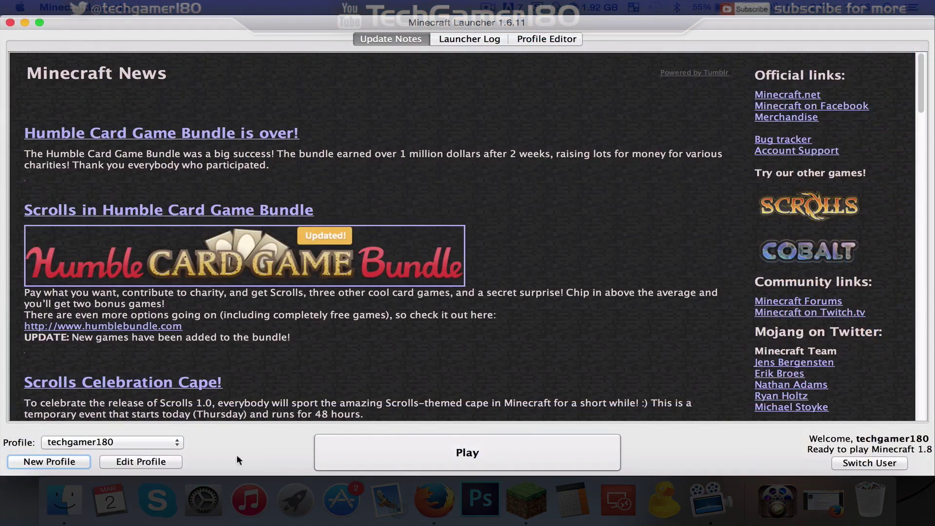
pyautogui.click(168, 441)
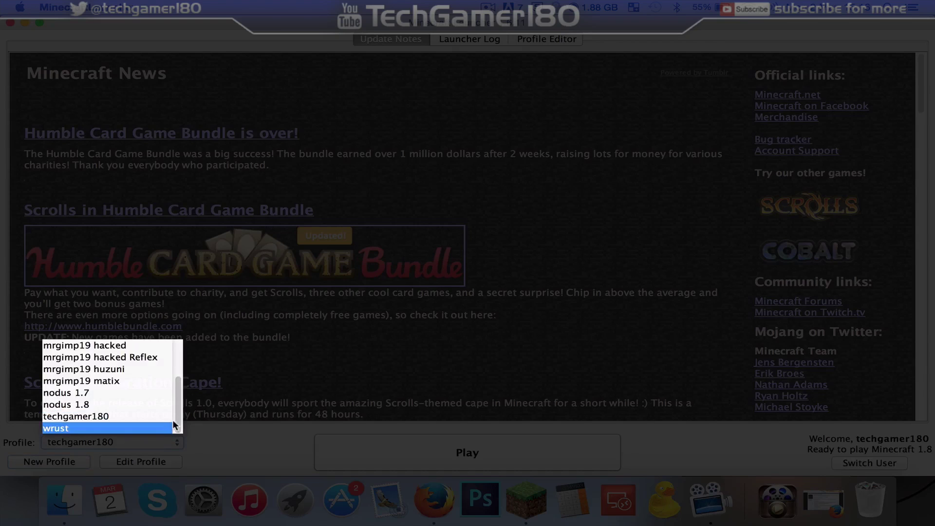
pyautogui.scroll(5, 178, 417)
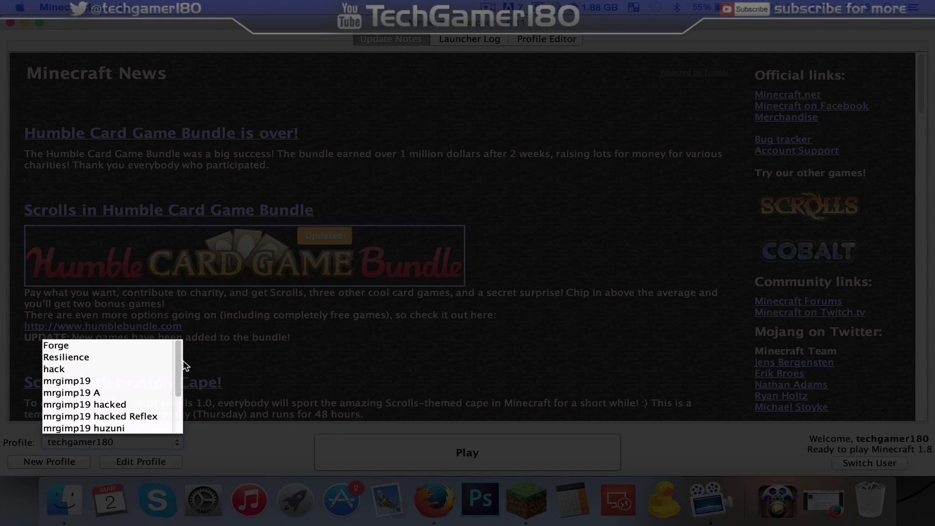
pyautogui.click(69, 346)
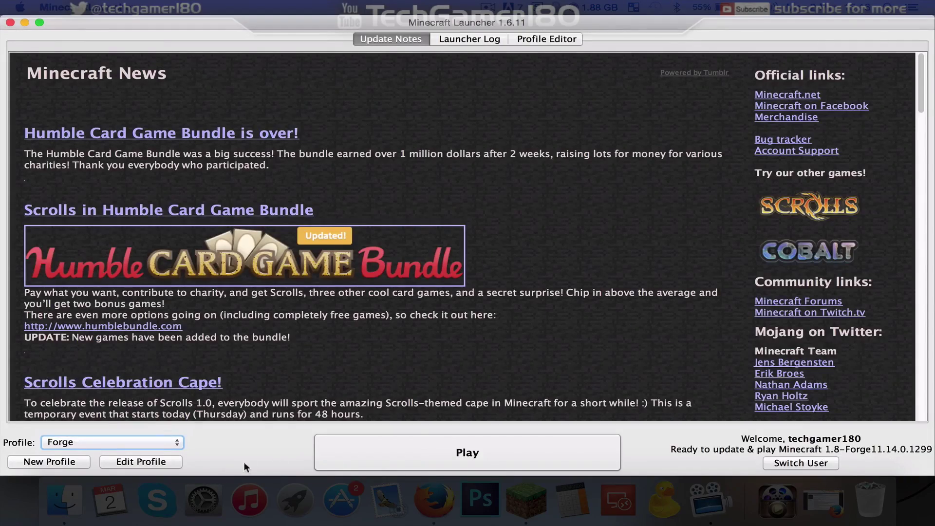
pyautogui.click(453, 453)
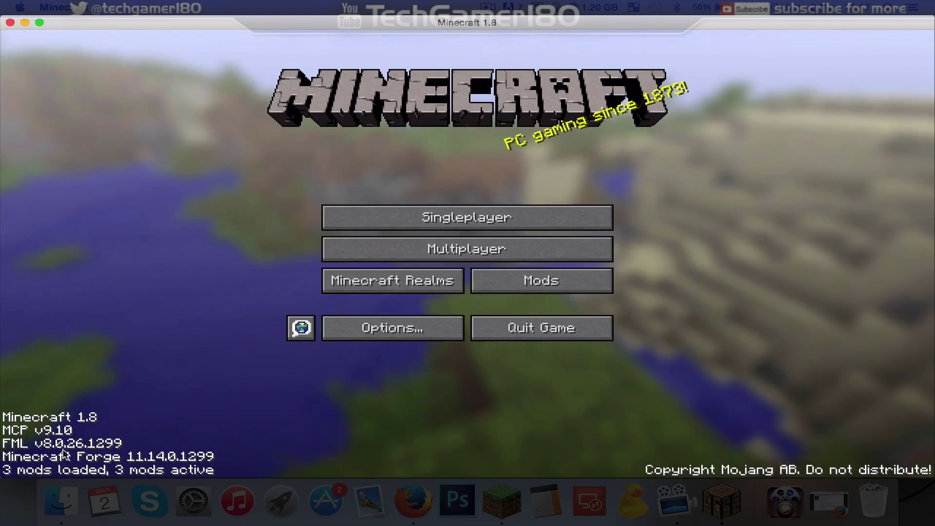
# Check the list of loaded mods from the Minecraft main menu and close the game.
pyautogui.click(518, 289)
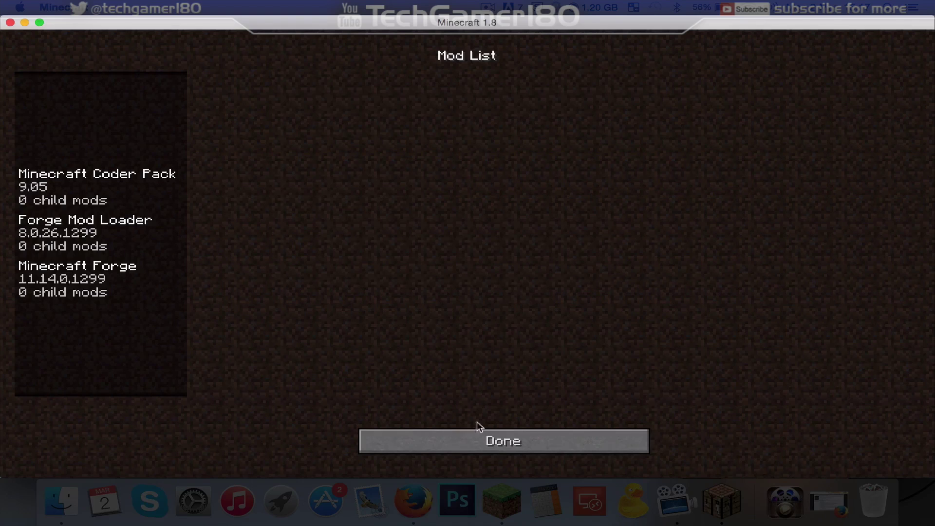
pyautogui.click(500, 448)
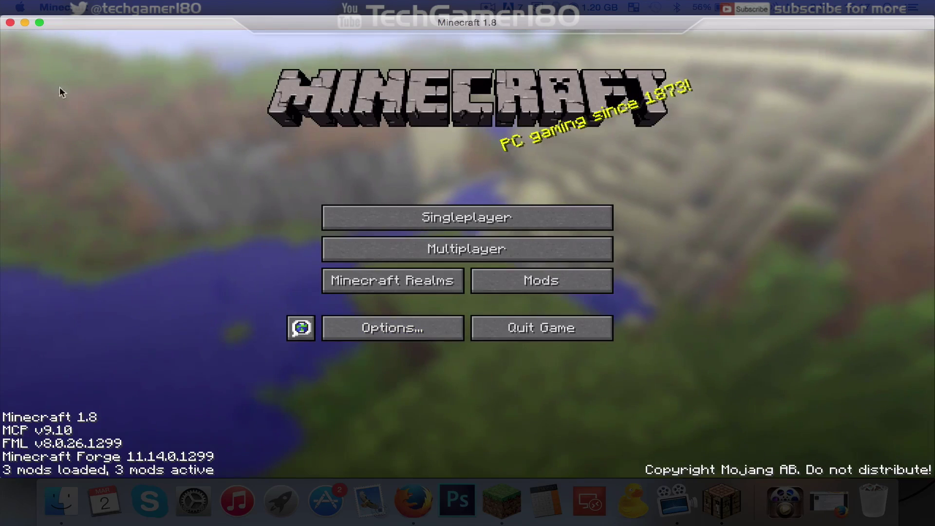
pyautogui.click(10, 23)
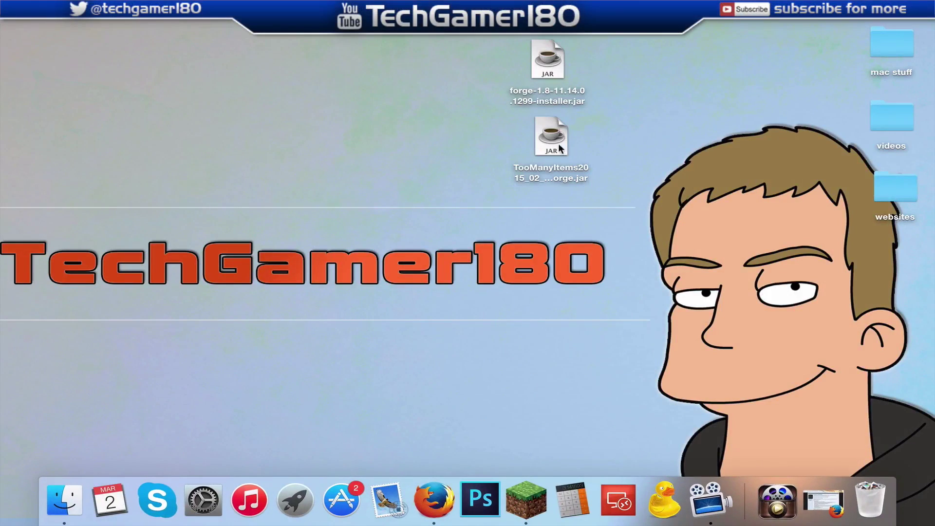
# Move the forge-1.8-11.14.0.1299-installer.jar file from the desktop to the Trash.
pyautogui.click(549, 60)
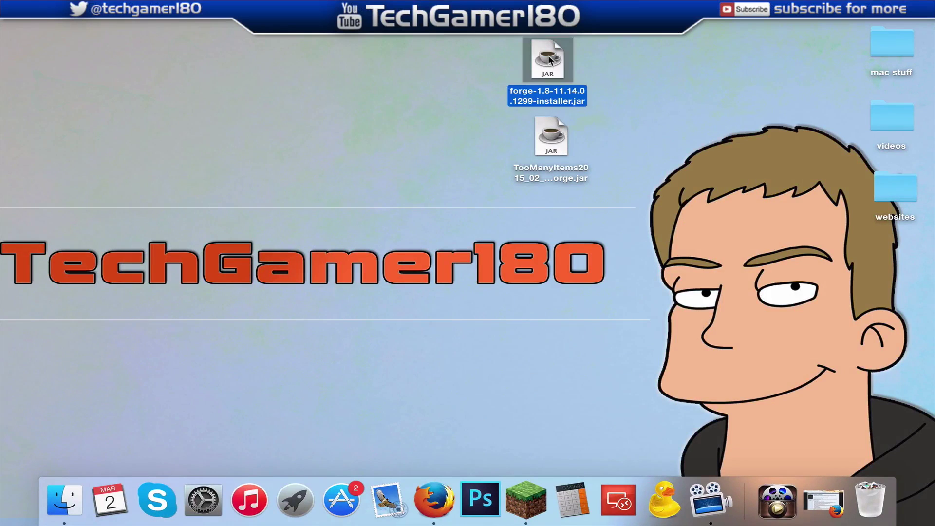
pyautogui.rightClick(550, 59)
pyautogui.click(579, 97)
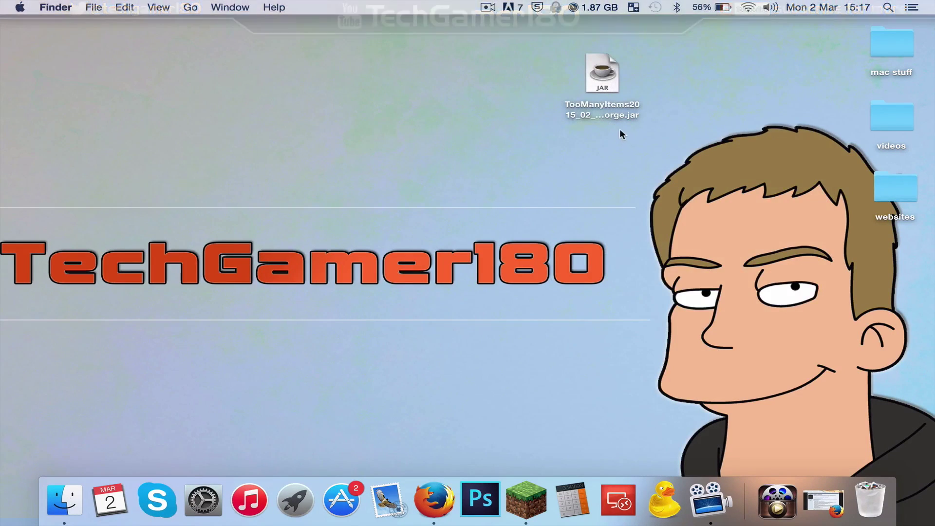
pyautogui.click(619, 116)
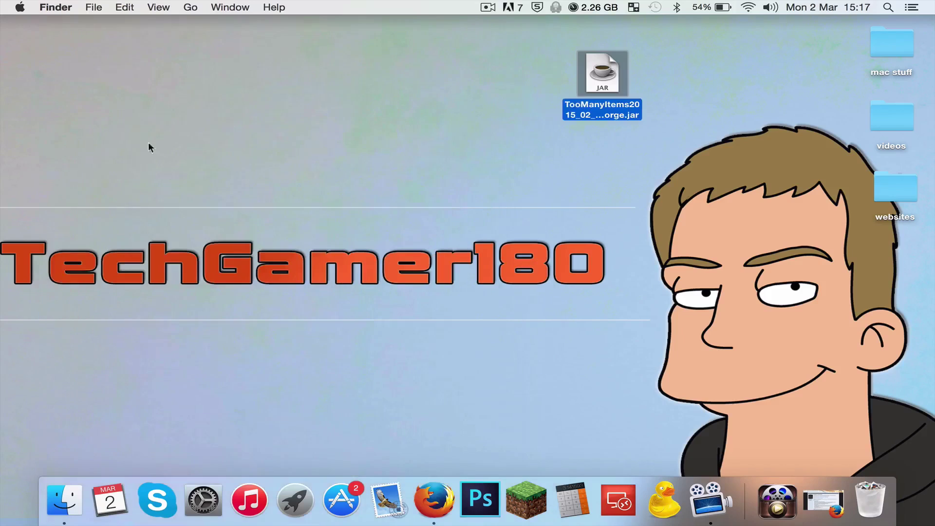
pyautogui.click(141, 129)
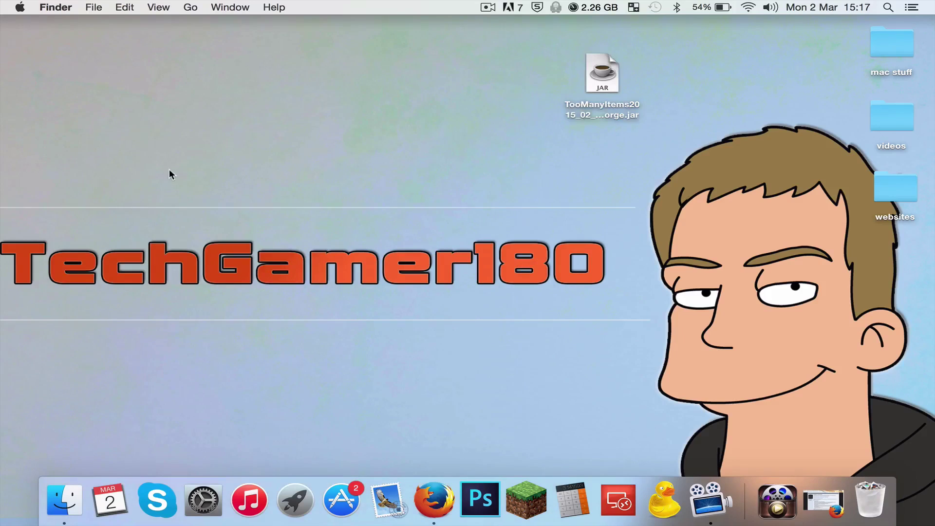
# Open the home folder in Finder and enable Show Library Folder in its view options.
pyautogui.click(194, 10)
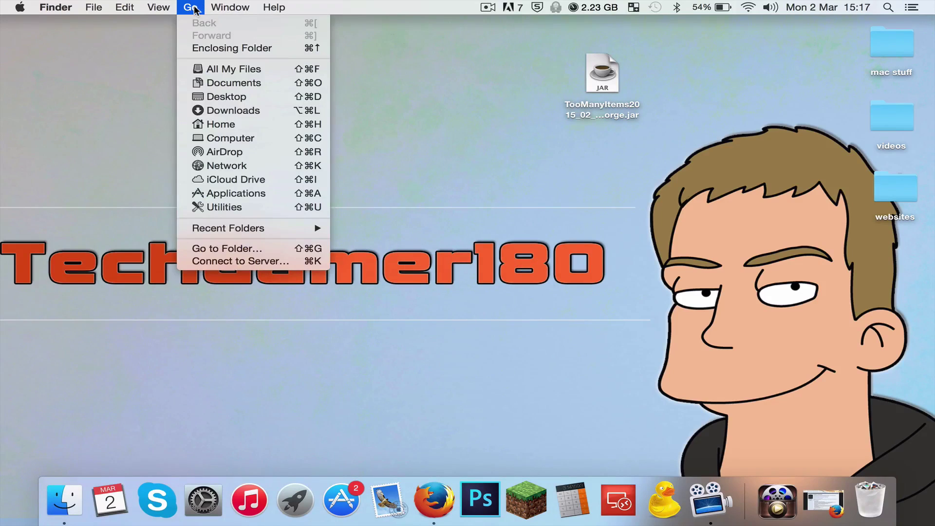
pyautogui.click(221, 125)
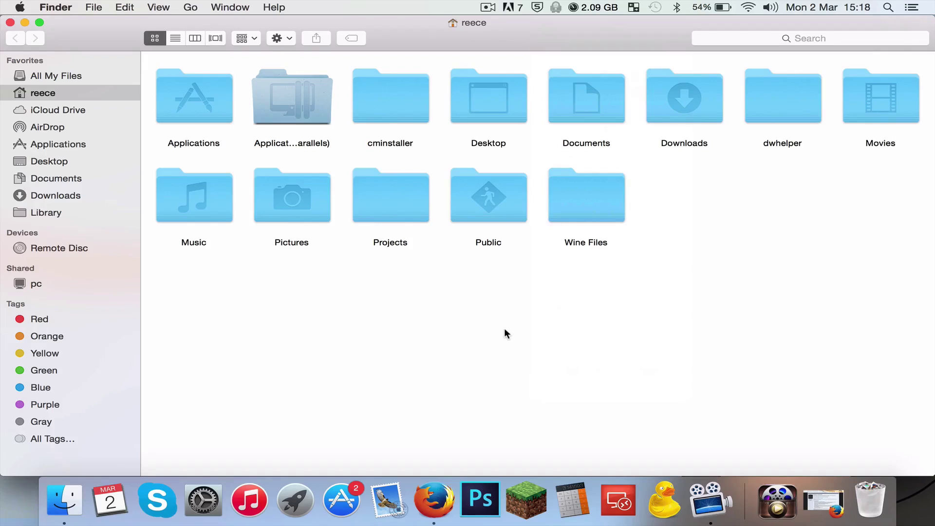
pyautogui.rightClick(460, 302)
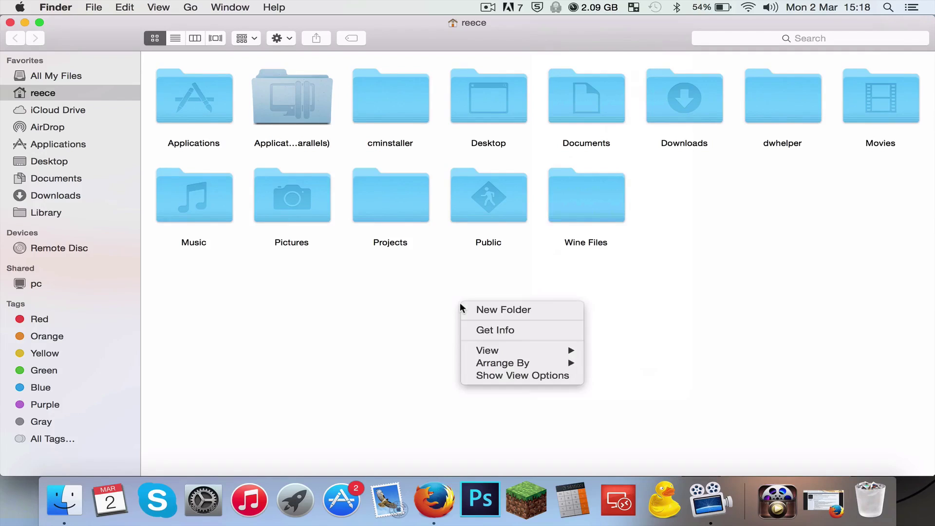
pyautogui.click(499, 375)
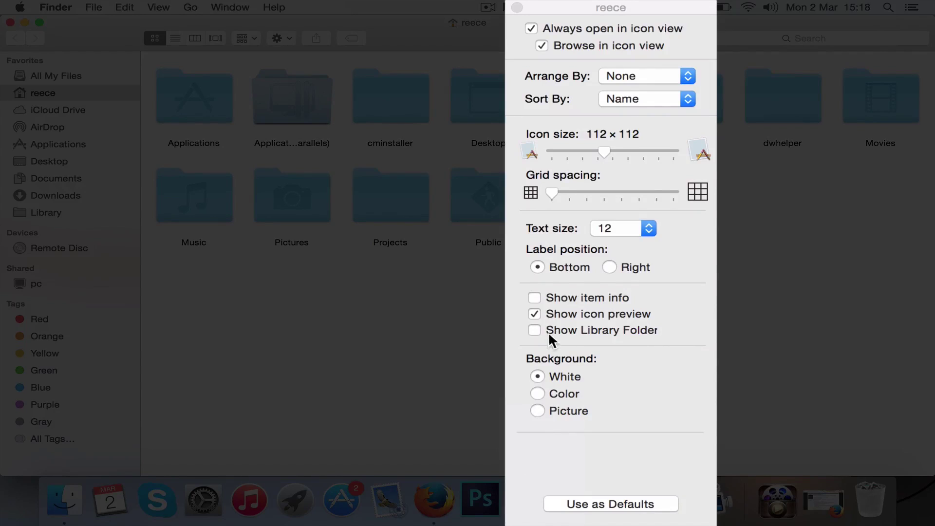
pyautogui.click(536, 331)
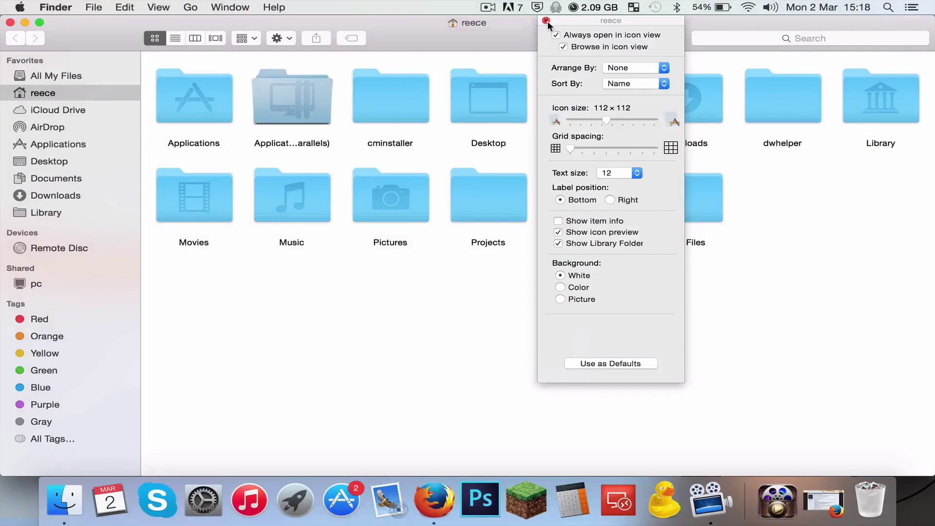
pyautogui.click(551, 26)
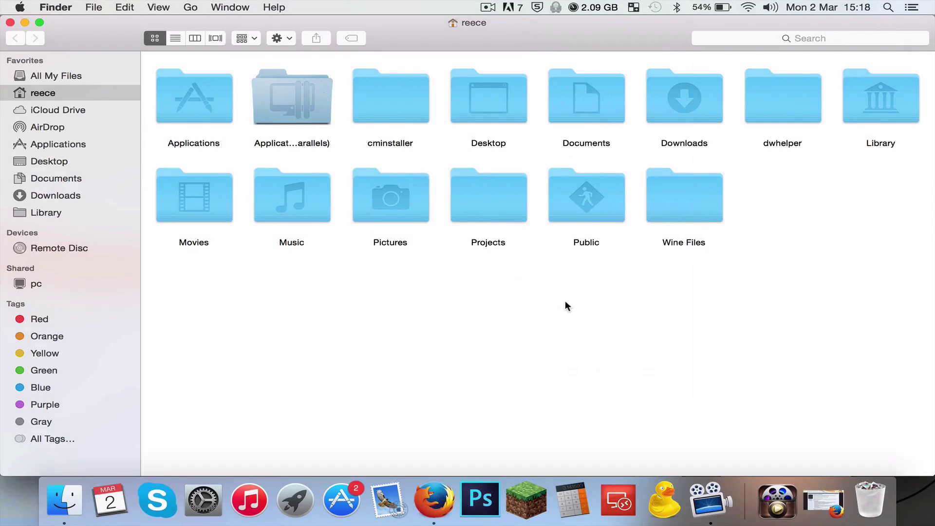
# Open the mods folder inside Library > Application Support > minecraft.
pyautogui.doubleClick(877, 119)
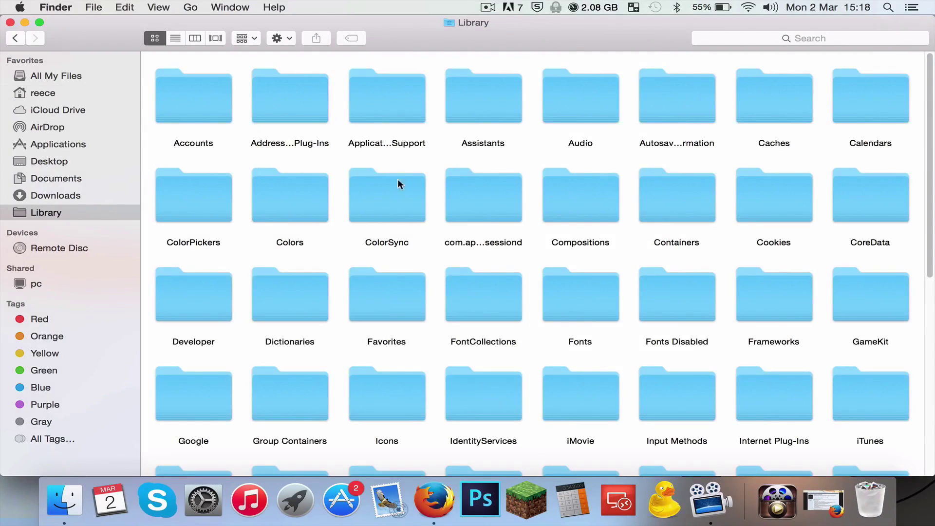
pyautogui.doubleClick(388, 113)
pyautogui.scroll(-10, 388, 112)
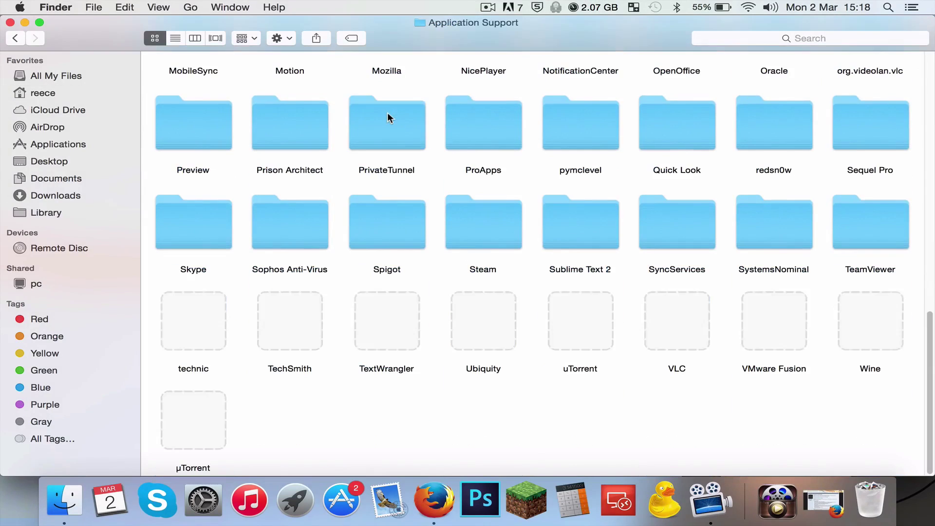
pyautogui.scroll(2, 714, 357)
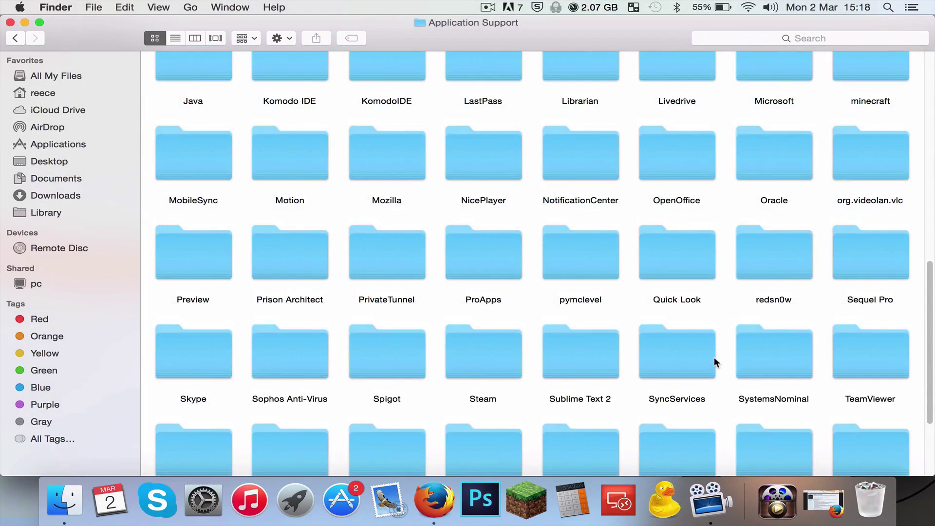
pyautogui.scroll(2, 714, 358)
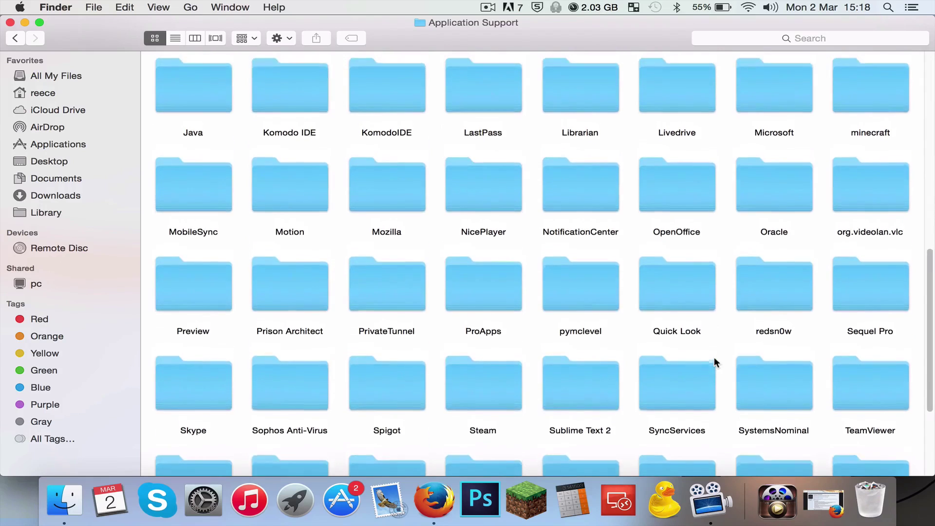
pyautogui.doubleClick(863, 134)
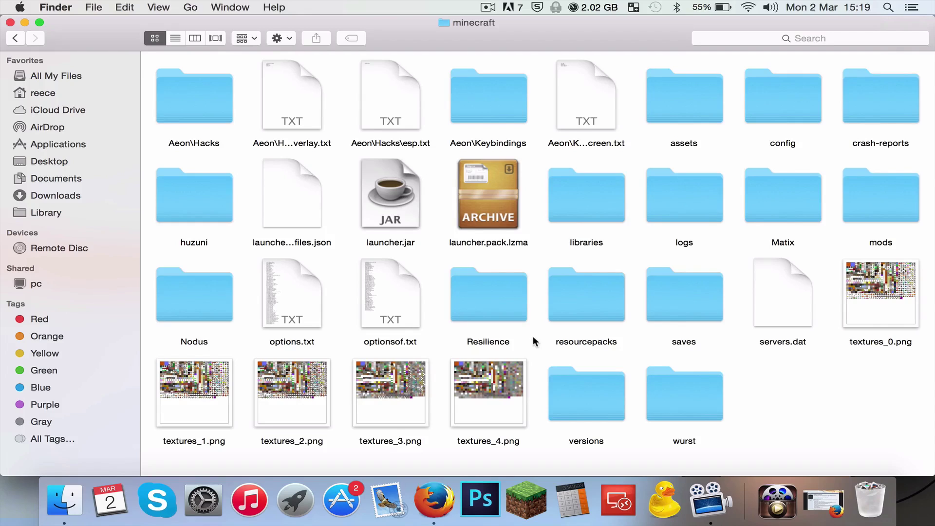
pyautogui.click(879, 209)
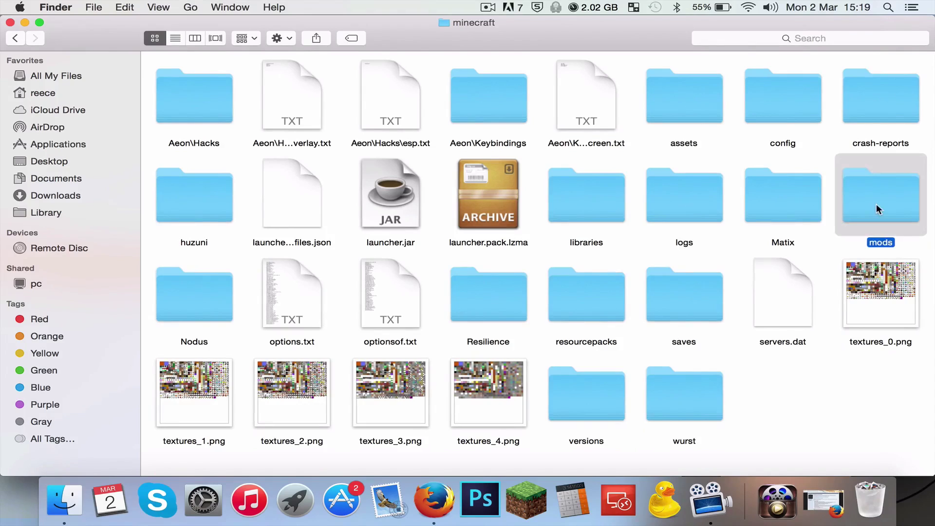
pyautogui.doubleClick(877, 207)
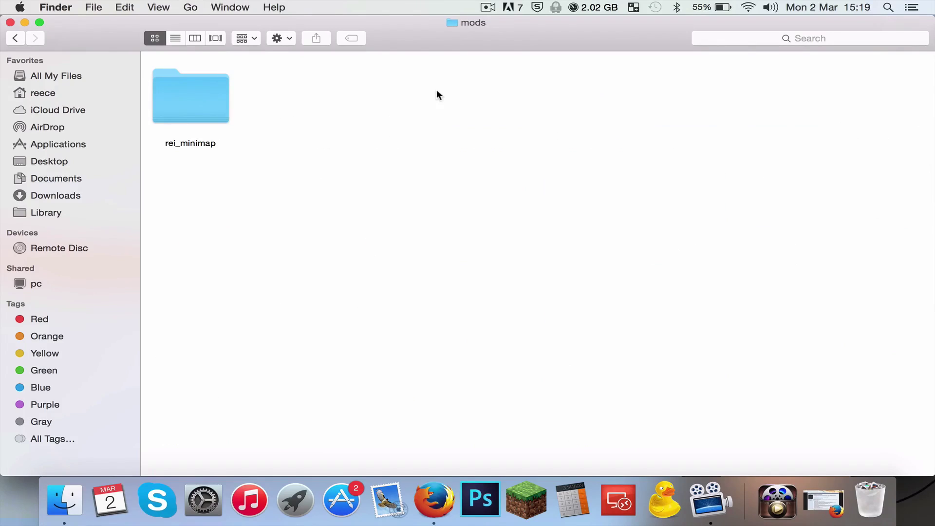
# Shrink the Finder window, move the TooManyItems jar from the desktop into the mods folder, and close the window.
pyautogui.doubleClick(446, 35)
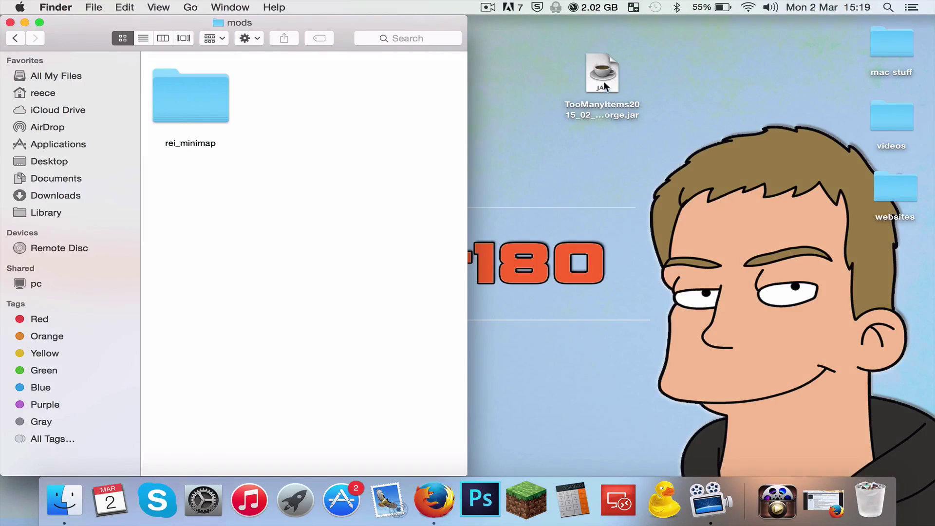
pyautogui.moveTo(604, 87); pyautogui.dragTo(349, 137)
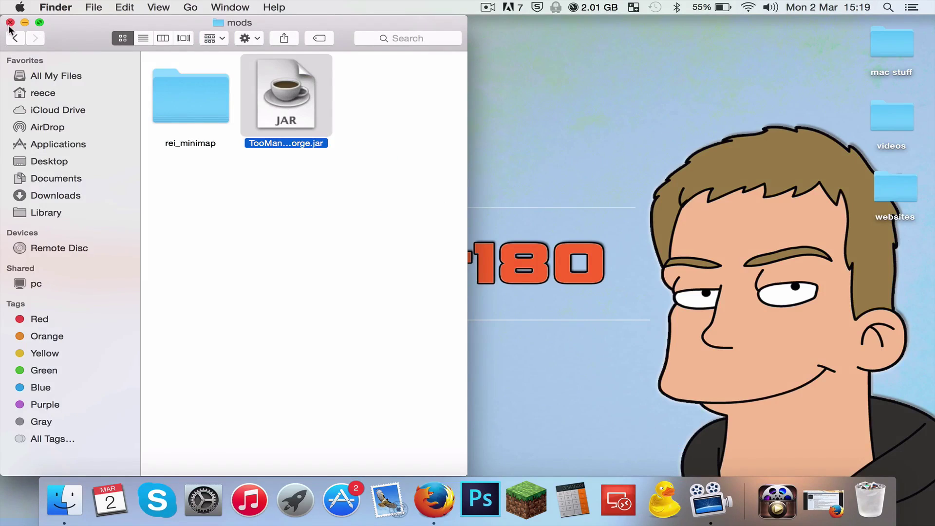
pyautogui.click(10, 24)
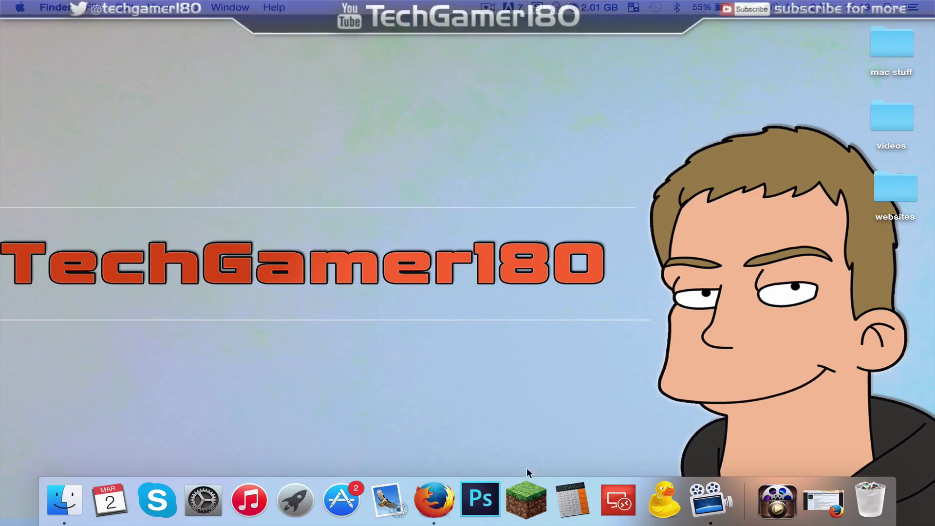
# Launch Minecraft again with the Forge profile and check the mod list for TooManyItems.
pyautogui.click(525, 501)
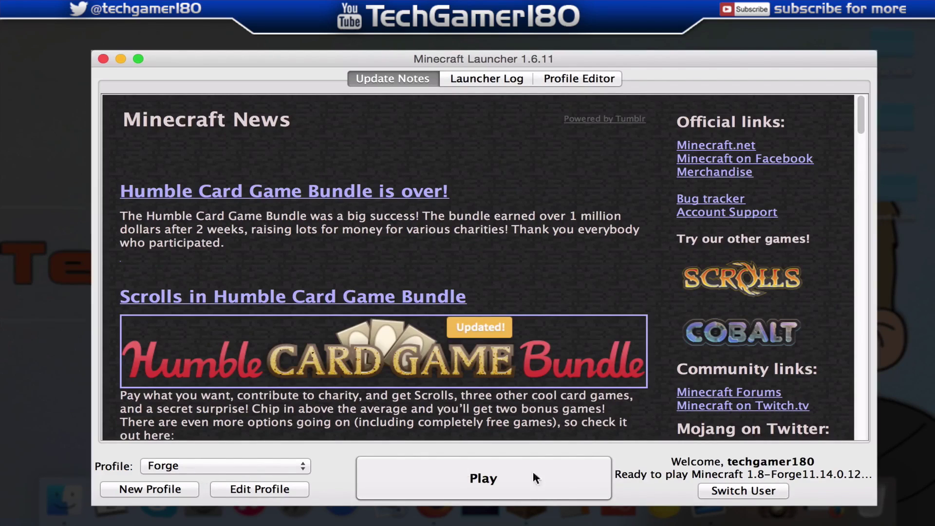
pyautogui.click(549, 480)
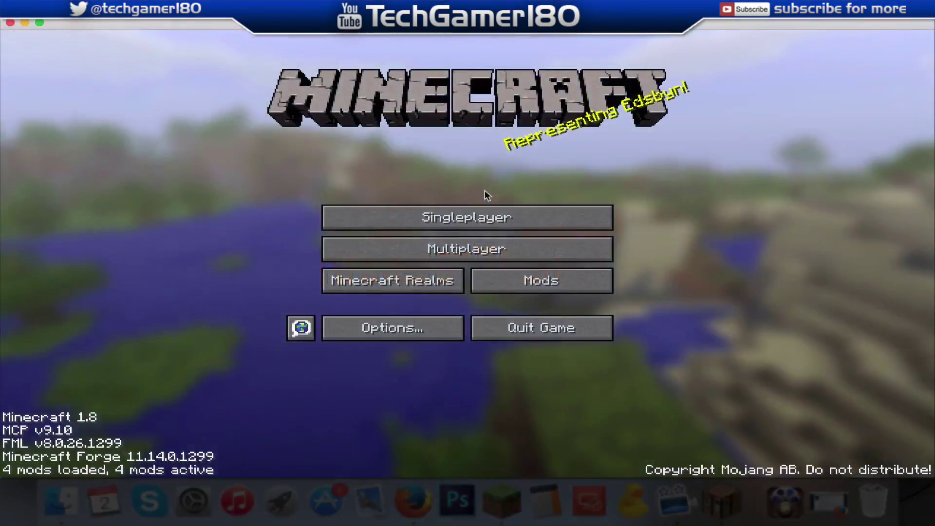
pyautogui.click(539, 283)
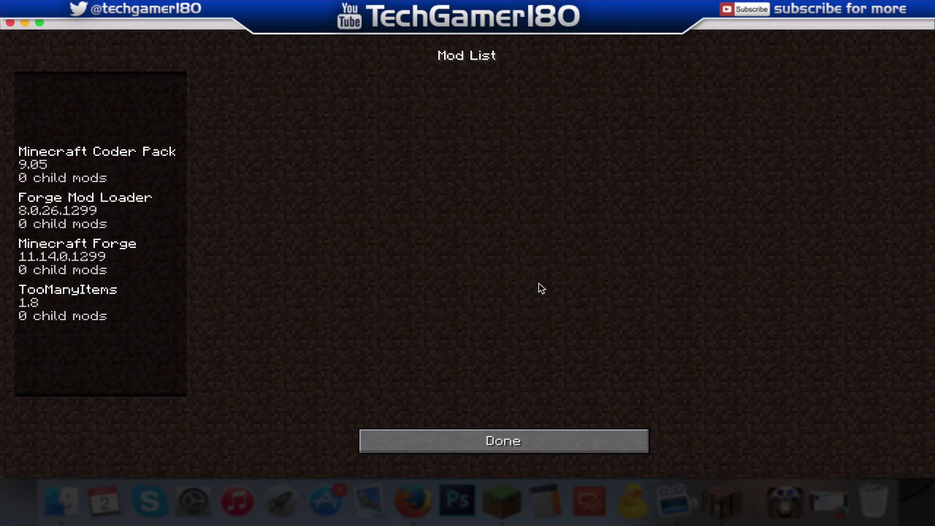
pyautogui.click(43, 305)
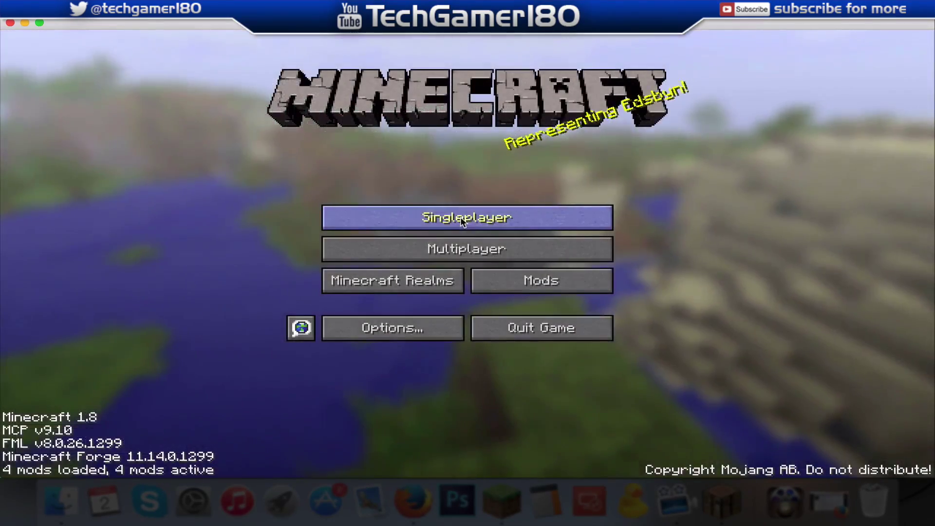
# Open the inventory in a singleplayer world and add a stack of blocks from the TooManyItems item list.
pyautogui.click(460, 217)
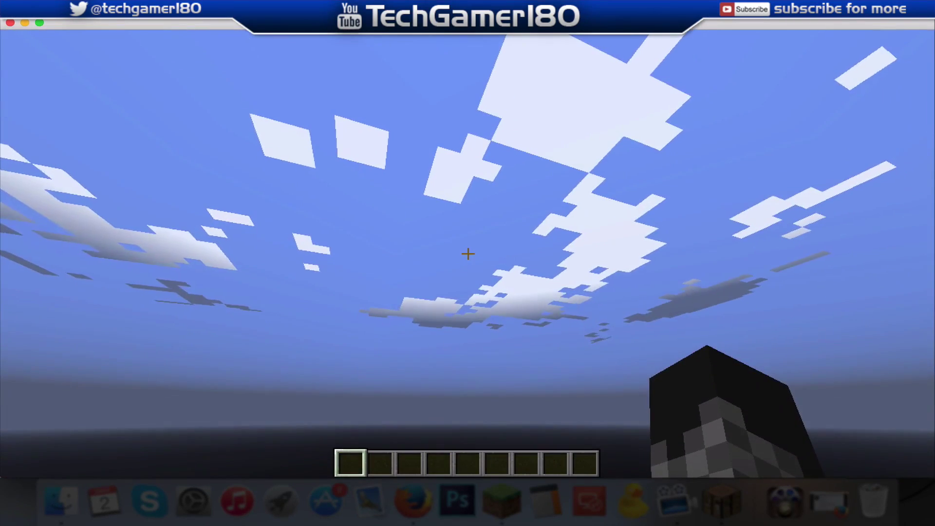
pyautogui.press('e')
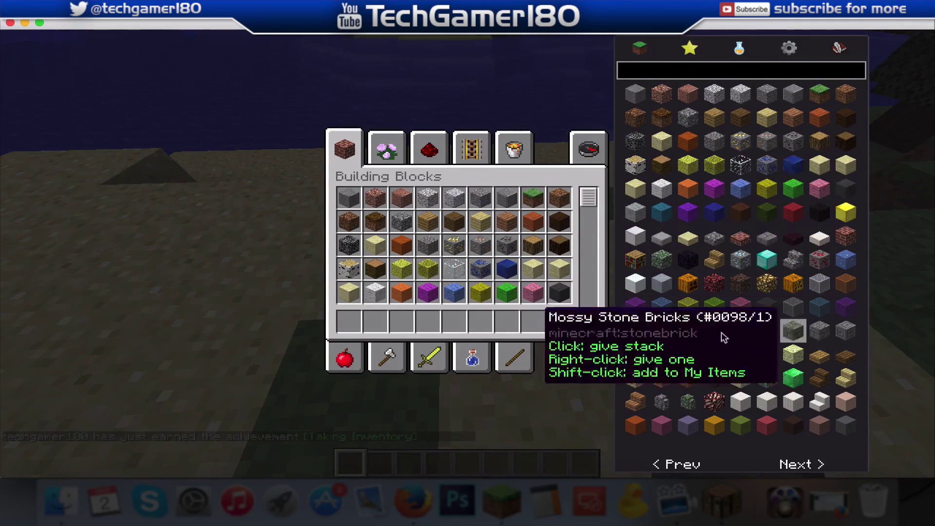
pyautogui.click(767, 285)
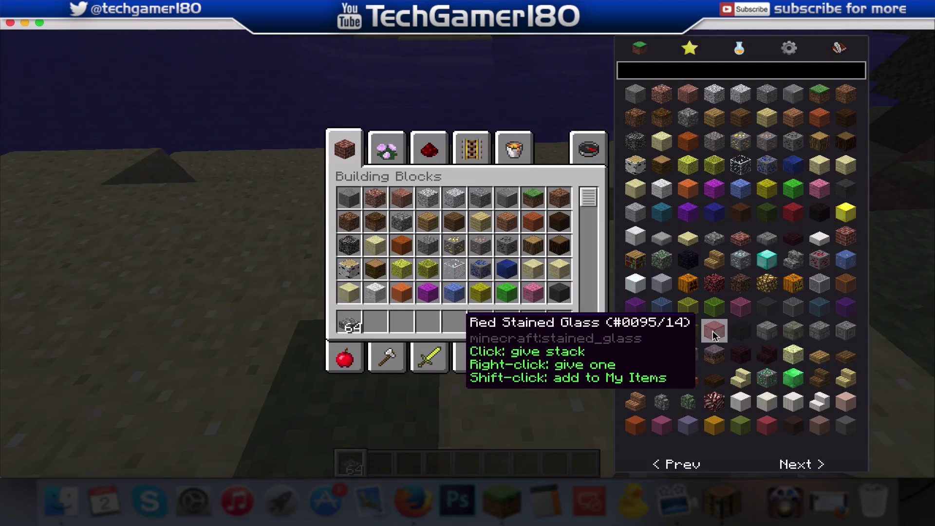